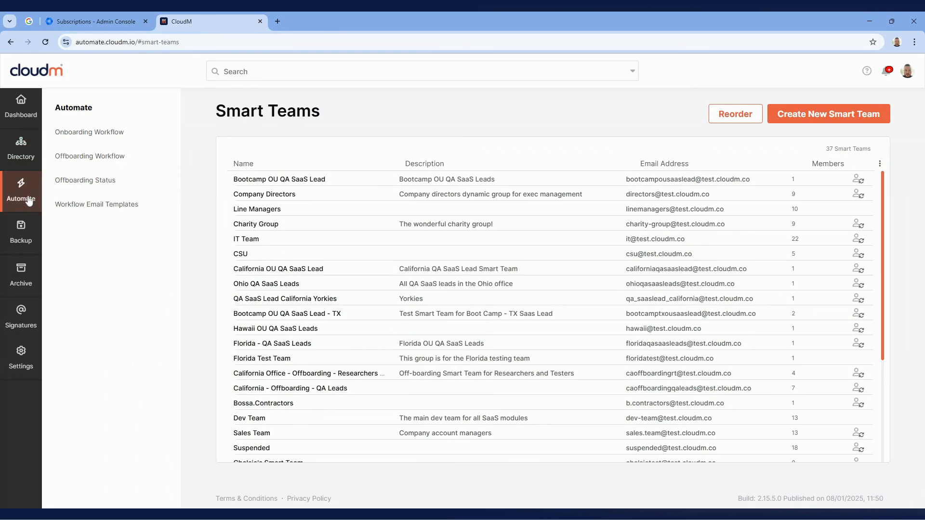
# - Open the offboarding workflow of the Operations organisational unit
pyautogui.click(137, 159)
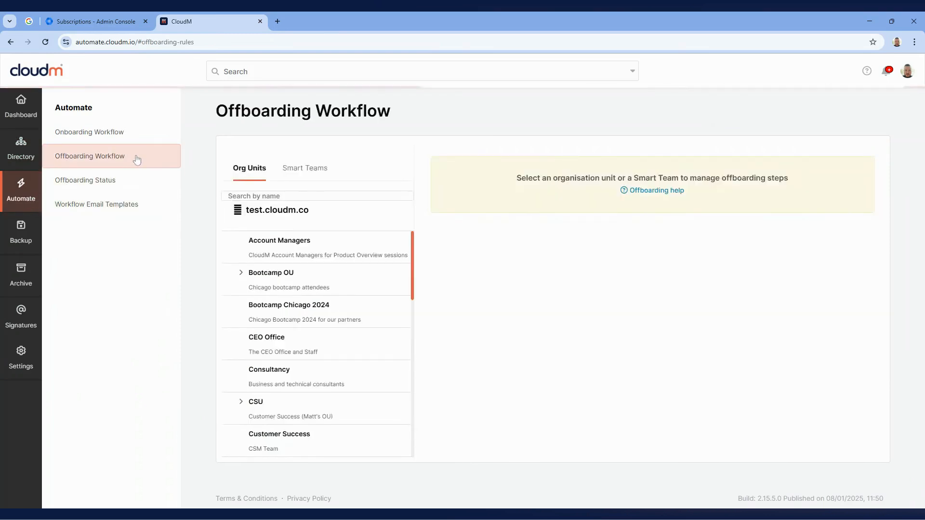
pyautogui.scroll(-5, 299, 273)
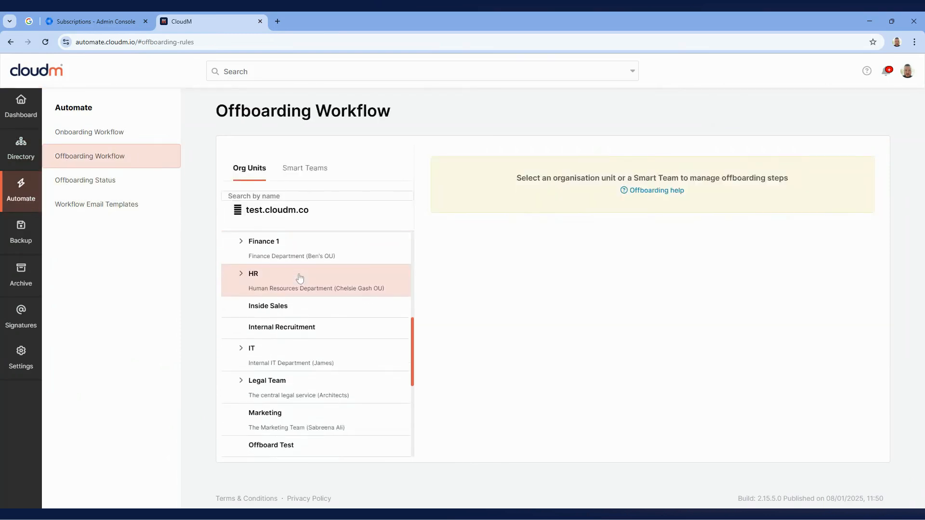
pyautogui.scroll(-2, 300, 278)
pyautogui.click(305, 373)
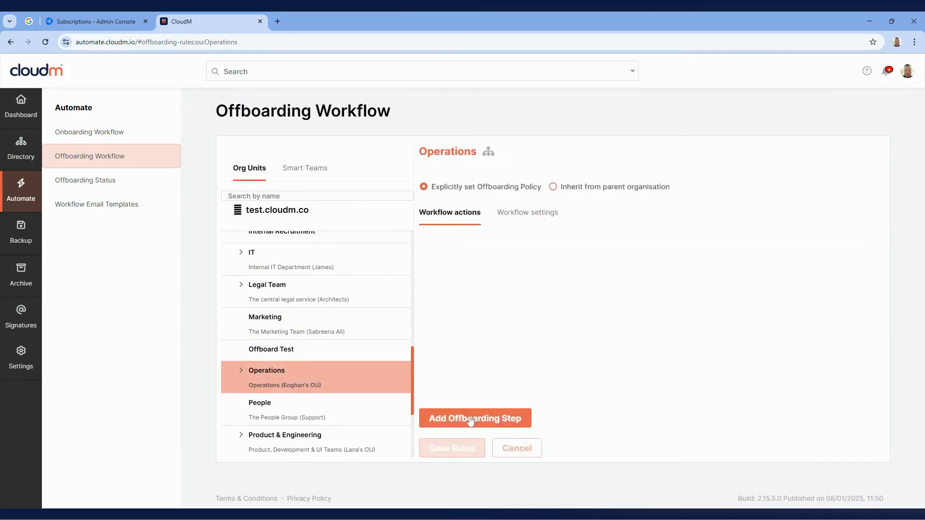
# - Add the Archive, Unassign Licenses and Delete User actions to the Operations offboarding workflow
pyautogui.click(471, 422)
pyautogui.scroll(-15, 334, 318)
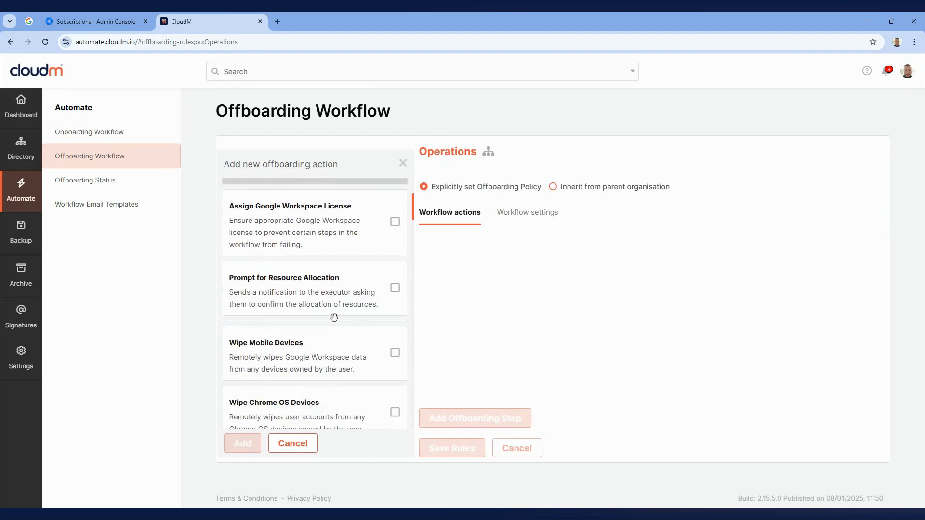
pyautogui.scroll(-8, 334, 318)
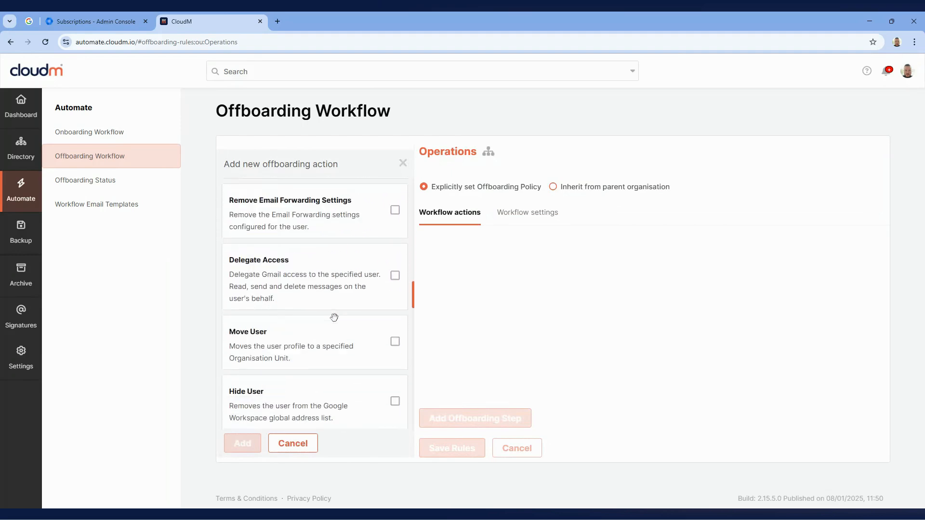
pyautogui.click(396, 351)
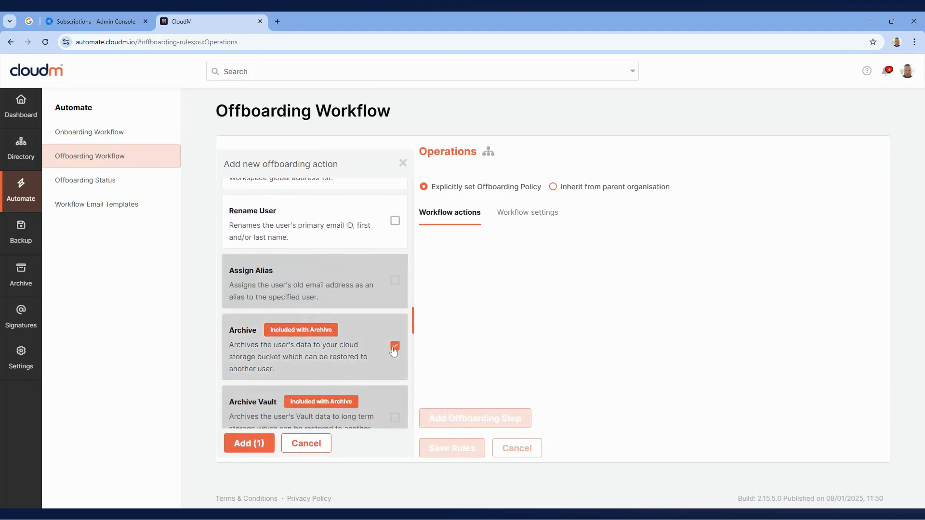
pyautogui.scroll(-7, 363, 326)
pyautogui.scroll(-10, 359, 316)
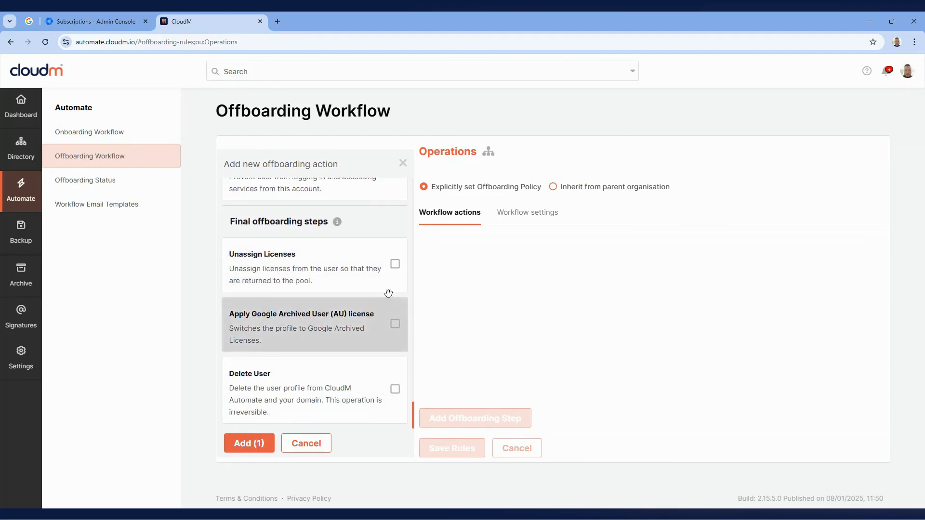
pyautogui.click(395, 265)
pyautogui.click(396, 389)
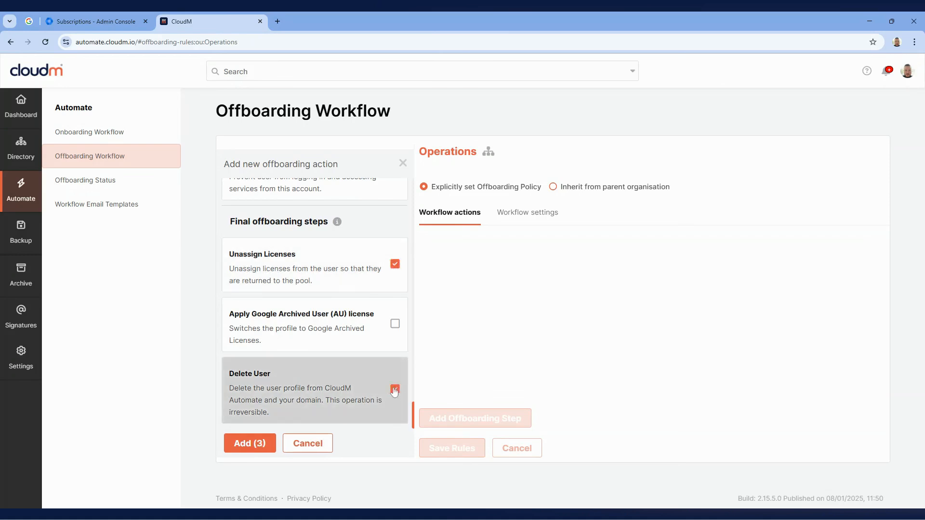
pyautogui.click(249, 443)
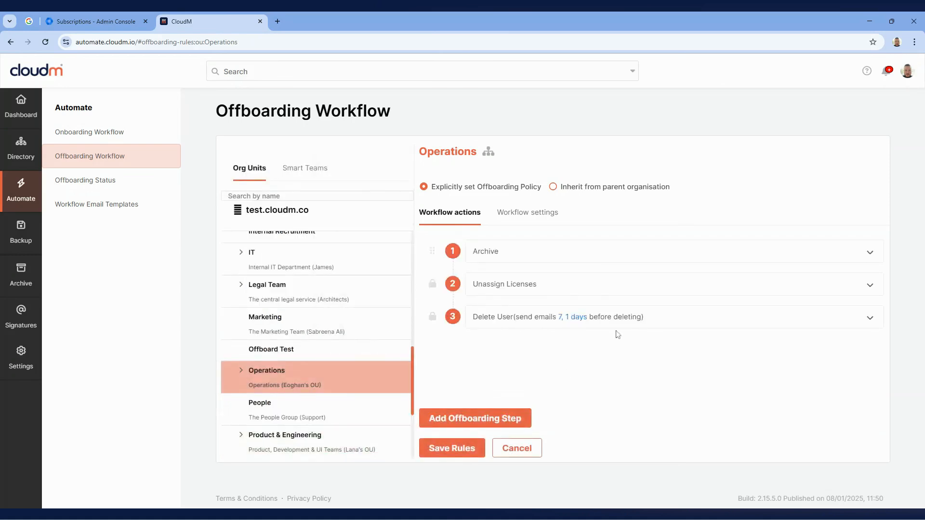
# - Configure the Archive action to archive emails and documents, and choose its storage bucket
pyautogui.moveTo(644, 262)
pyautogui.click(870, 252)
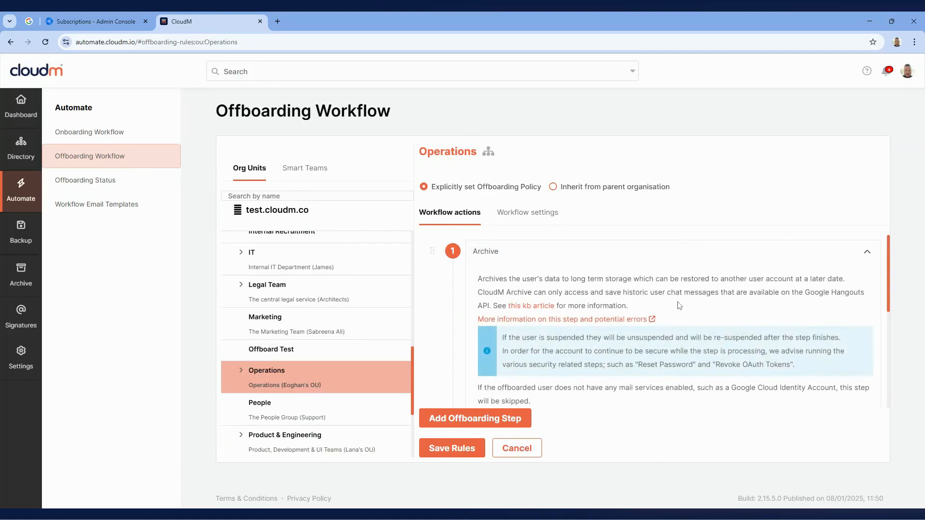
pyautogui.scroll(-2, 679, 305)
pyautogui.click(482, 303)
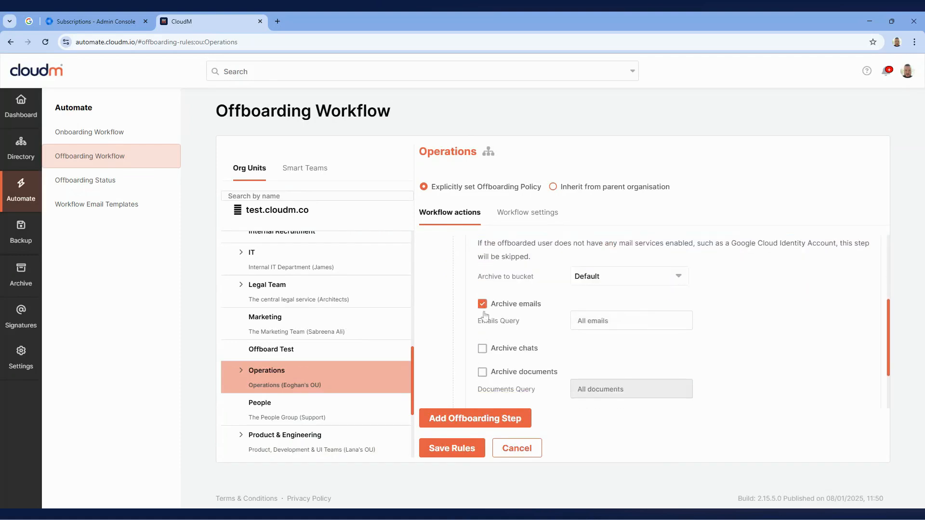
pyautogui.click(482, 372)
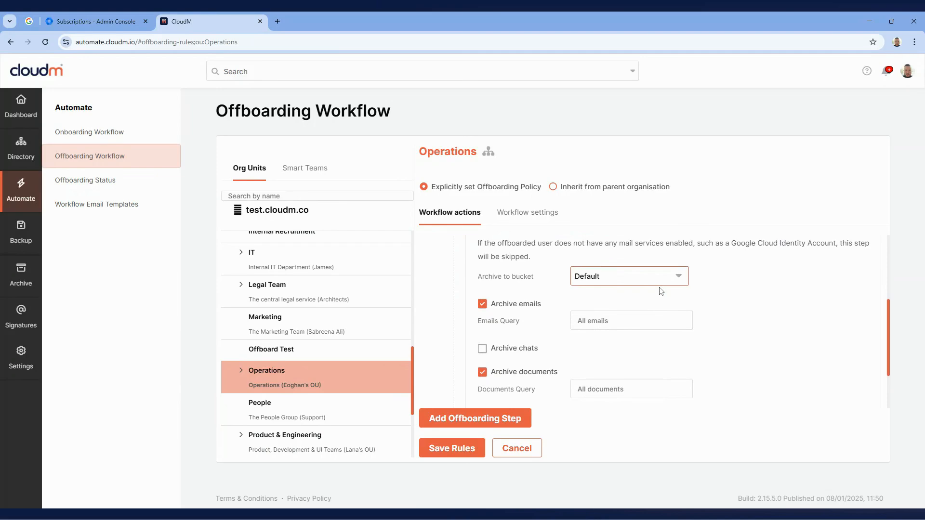
pyautogui.click(636, 355)
pyautogui.scroll(-2, 636, 358)
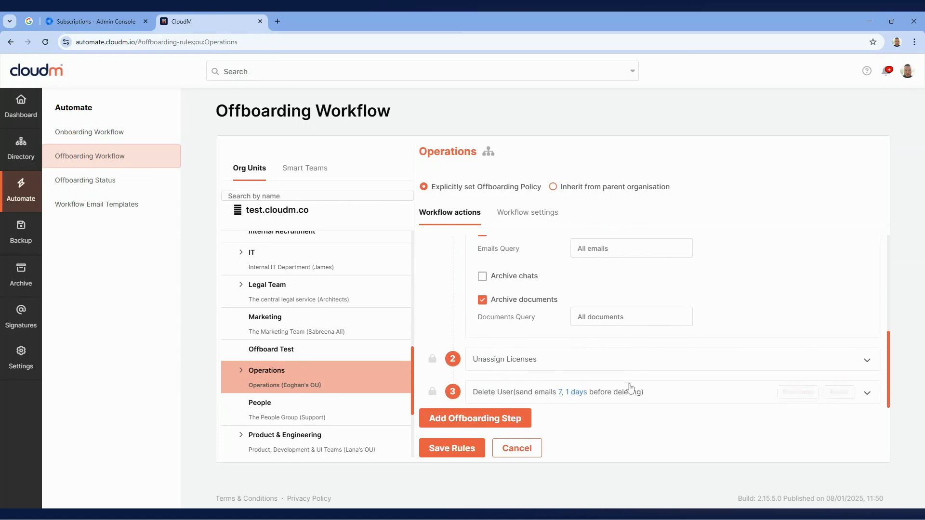
# - Set a 30-day delay on the Delete User action and save the Operations offboarding rules
pyautogui.click(798, 392)
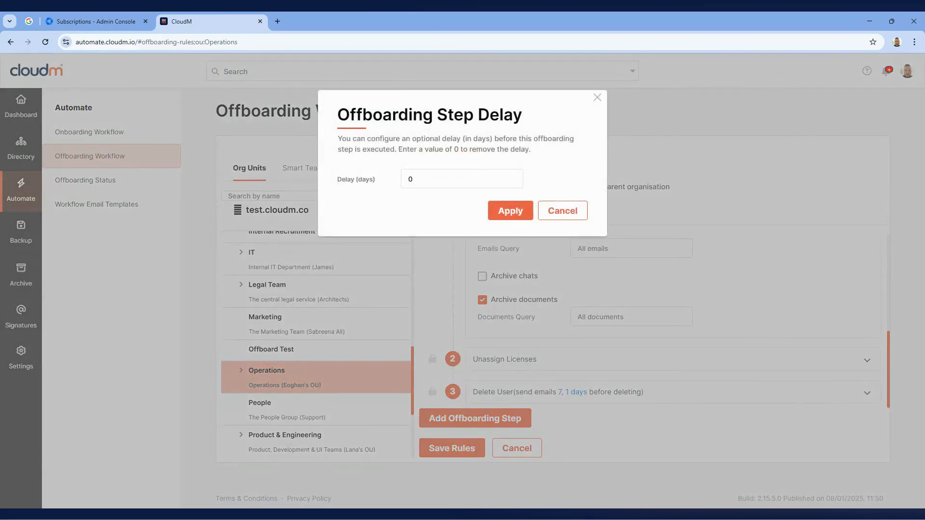
pyautogui.click(408, 179)
pyautogui.click(509, 211)
pyautogui.click(449, 449)
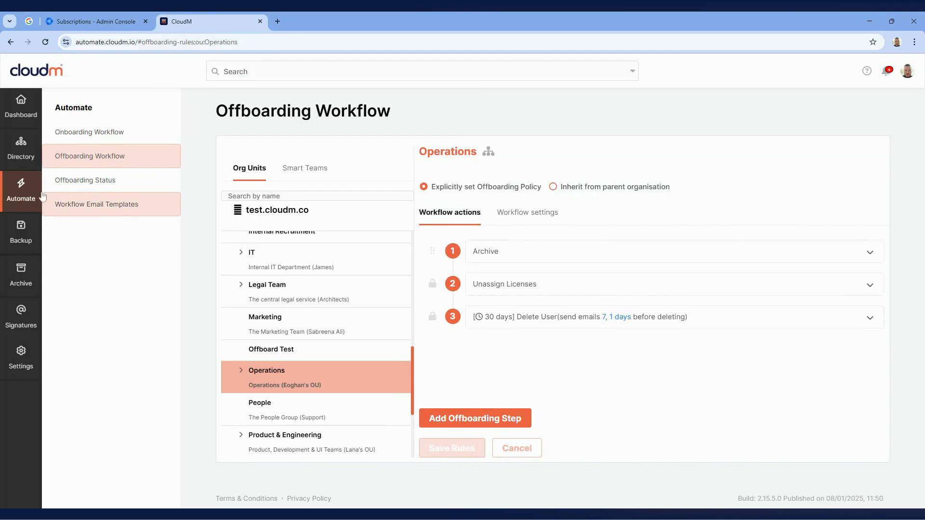
# - Open the directory profile of the Operations Engineer whose user is being offboarded, found among the Operations org unit's members
pyautogui.click(23, 160)
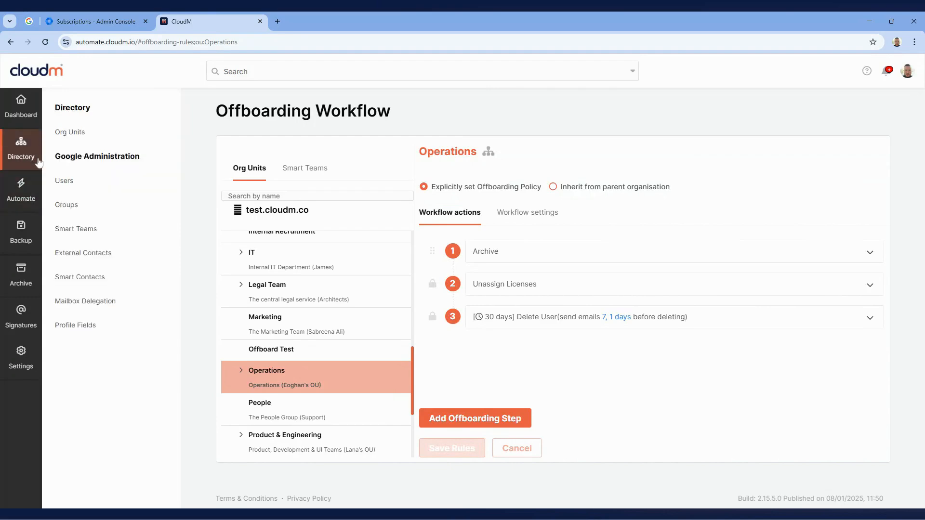
pyautogui.click(98, 134)
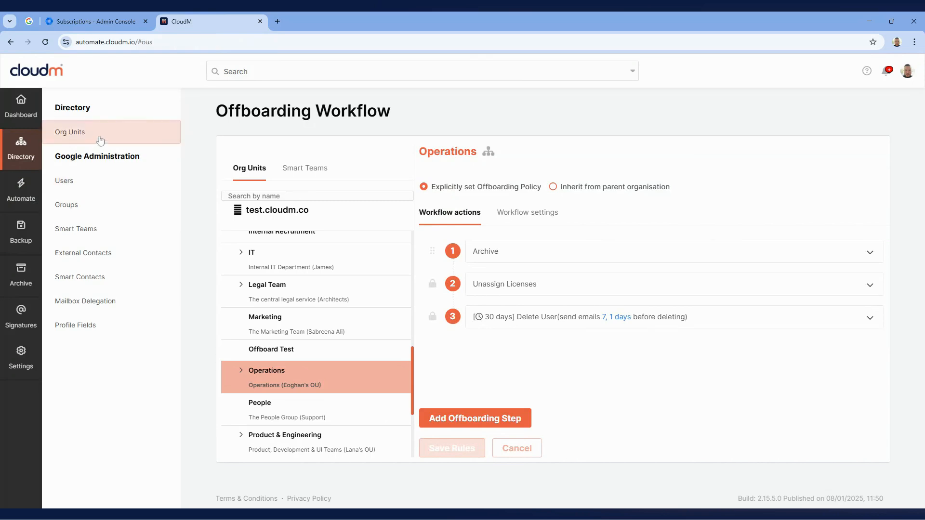
pyautogui.scroll(-5, 292, 273)
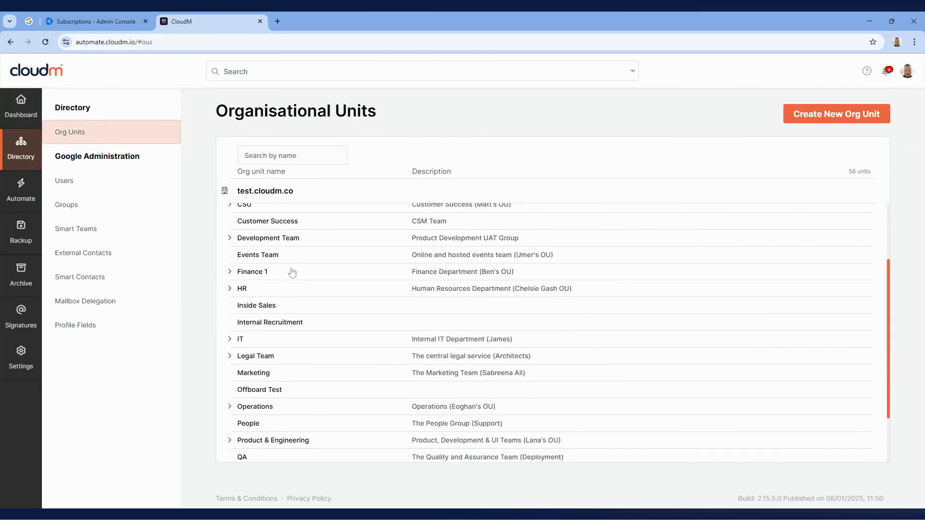
pyautogui.click(279, 337)
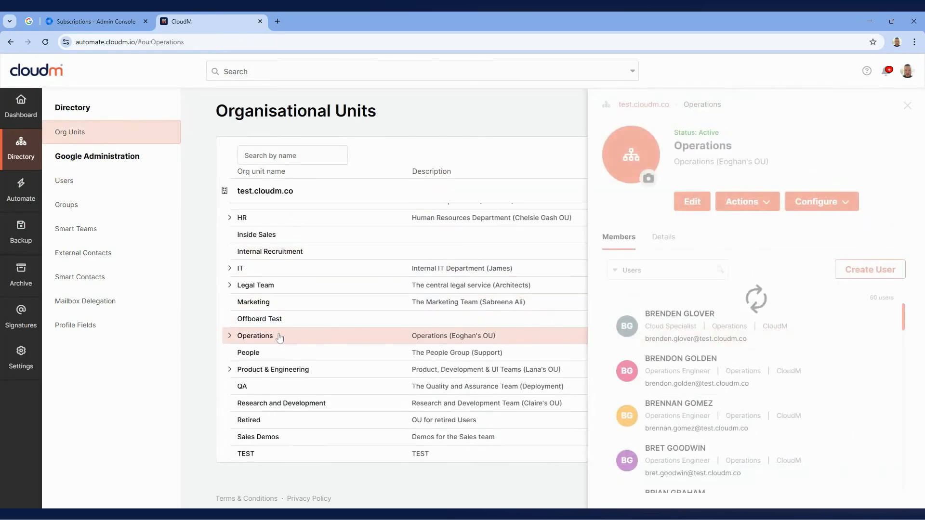
pyautogui.scroll(-1, 733, 426)
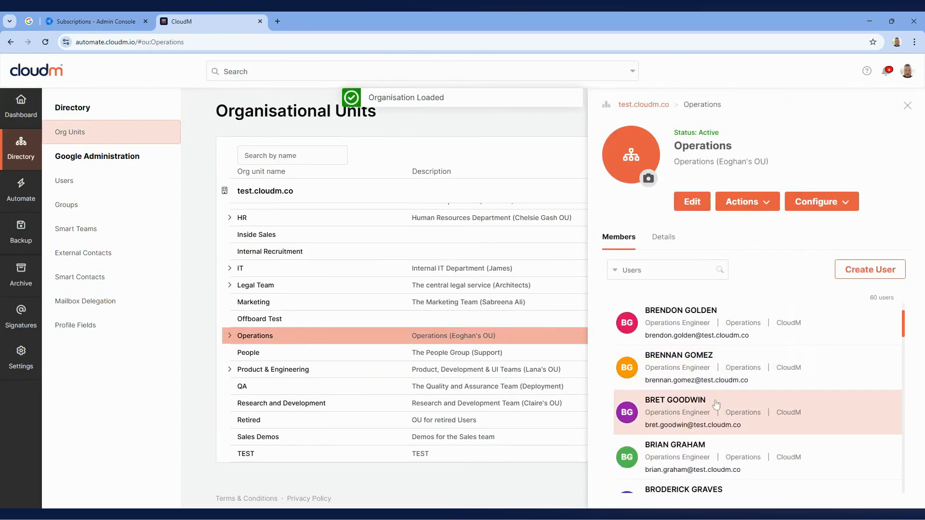
pyautogui.click(733, 421)
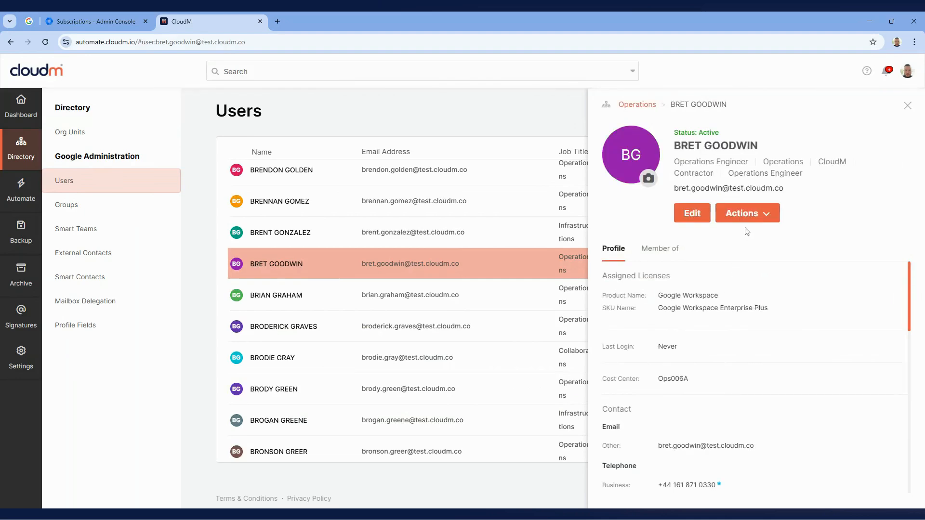
# - Offboard the selected user by following the offboarding policy, showing its steps before confirming
pyautogui.click(749, 215)
pyautogui.click(647, 275)
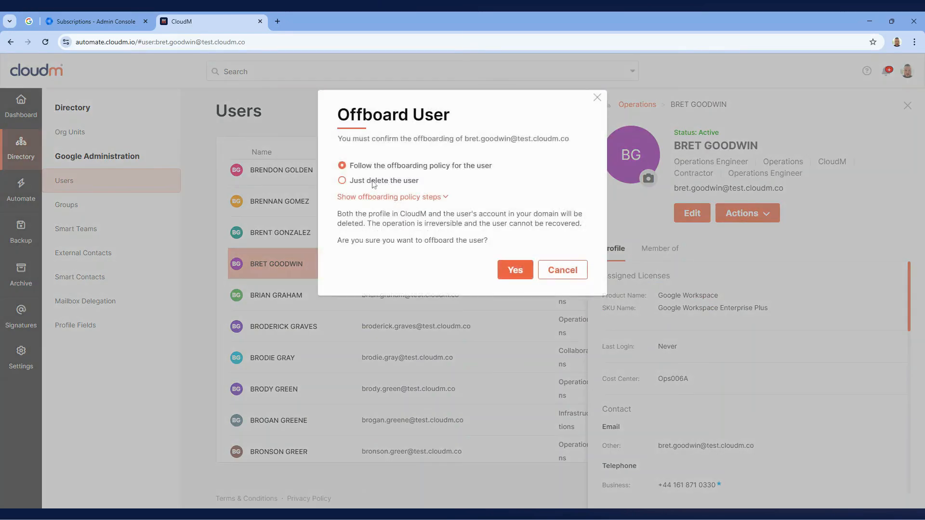
pyautogui.click(373, 182)
pyautogui.click(386, 166)
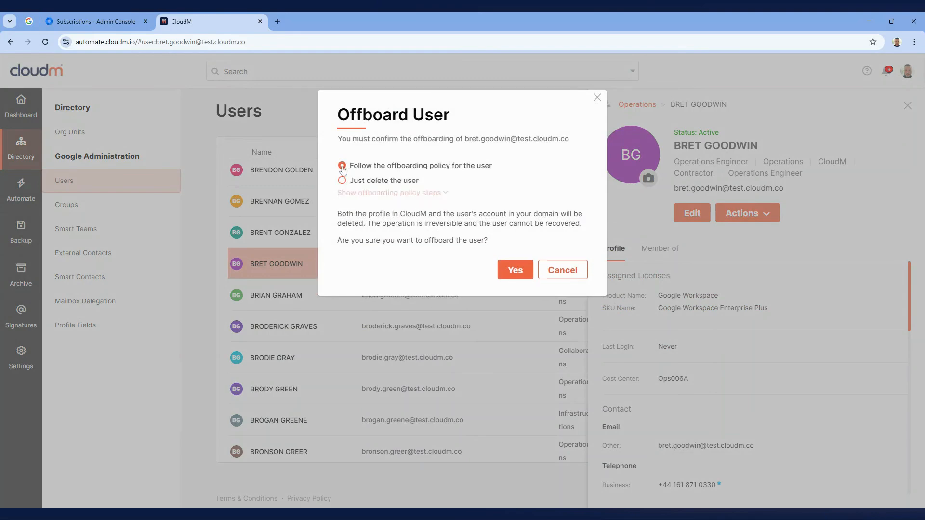
pyautogui.click(417, 195)
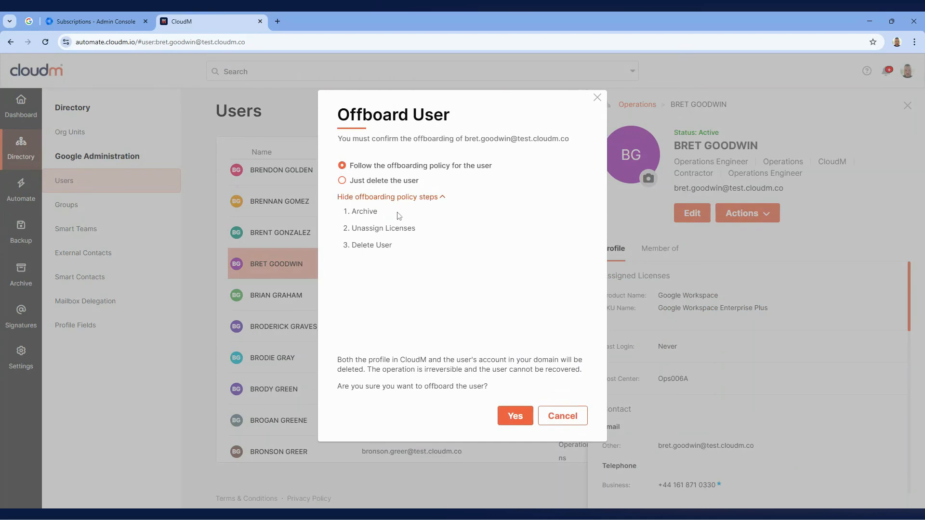
pyautogui.click(513, 417)
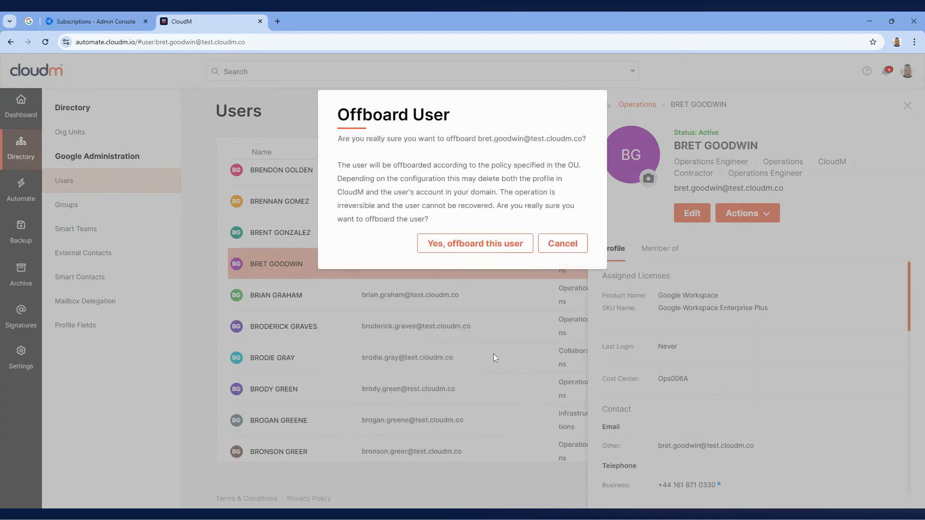
pyautogui.click(473, 254)
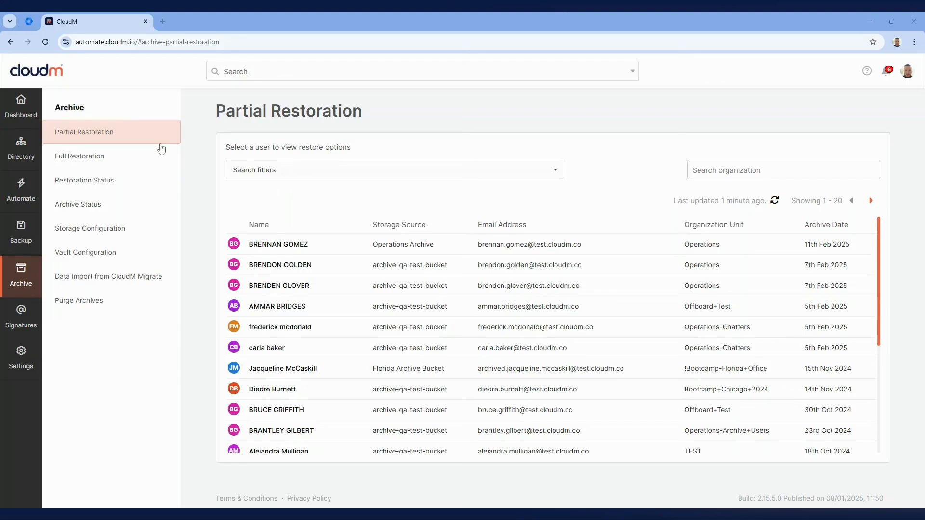
# - Check the Full Restoration page and the Partial Restoration search filters, and open the third archived user listed for partial restoration
pyautogui.click(157, 162)
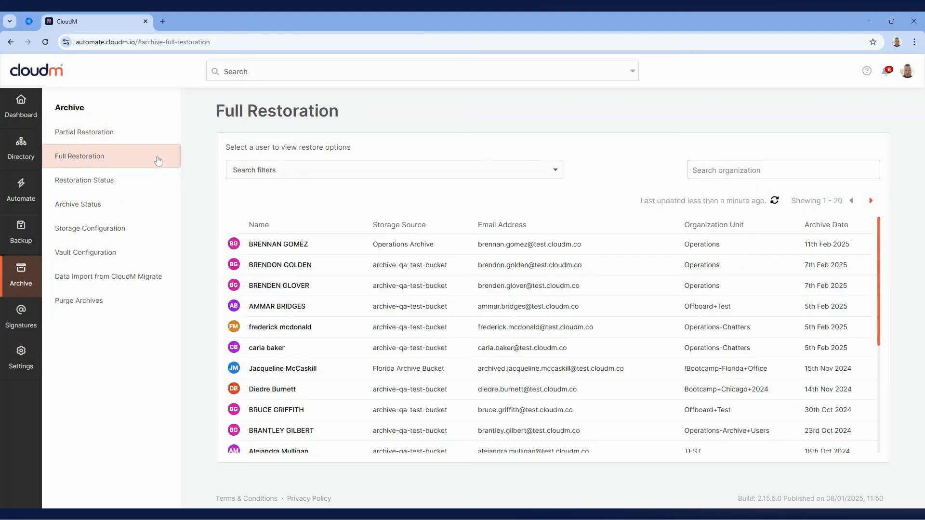
pyautogui.click(162, 135)
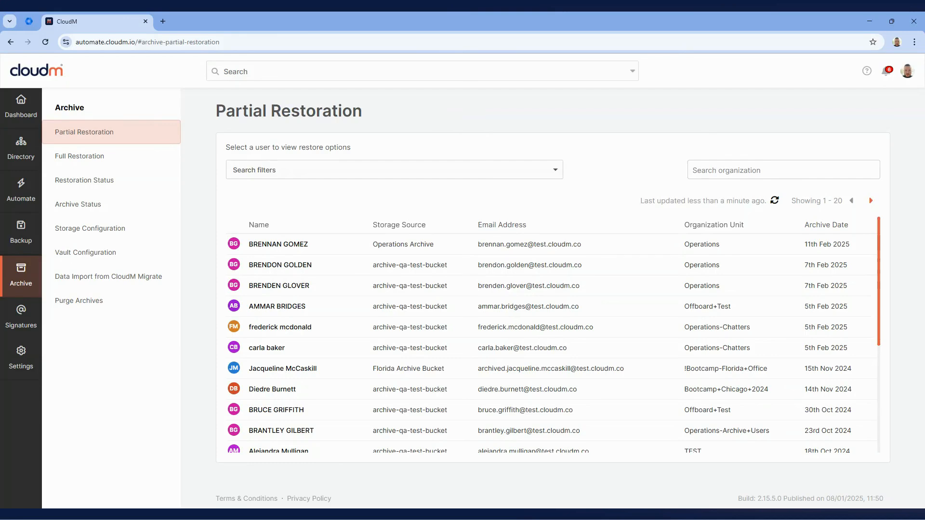
pyautogui.click(450, 170)
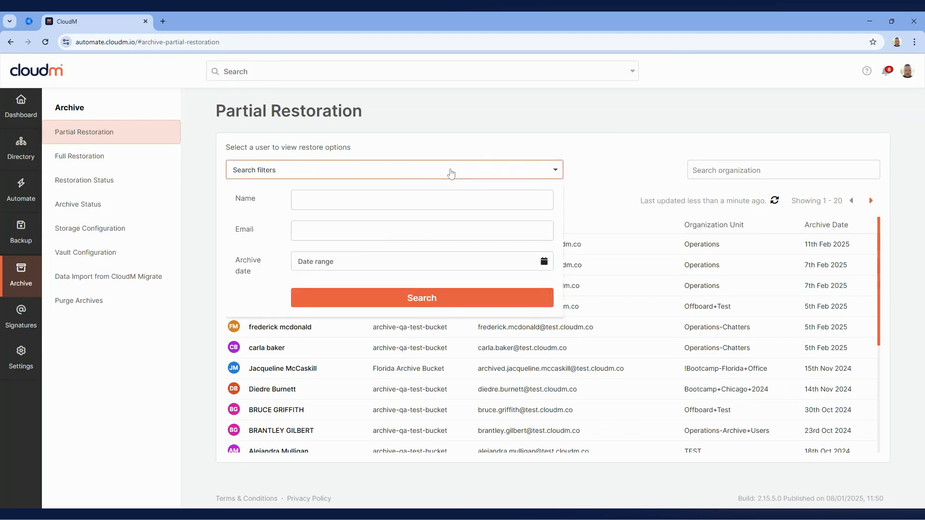
pyautogui.click(450, 170)
pyautogui.click(317, 291)
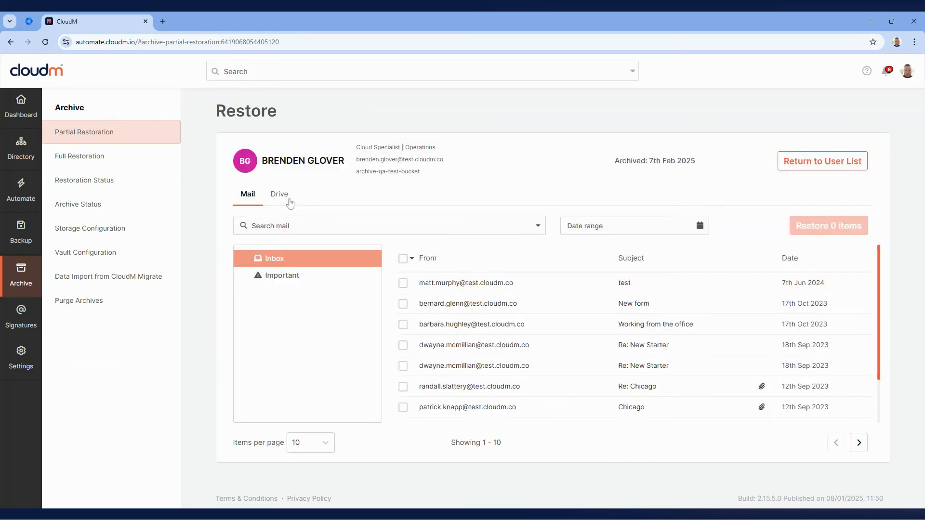
# - Examine the archived user's Drive and Mail views and the mail date range filter
pyautogui.click(285, 198)
pyautogui.click(248, 194)
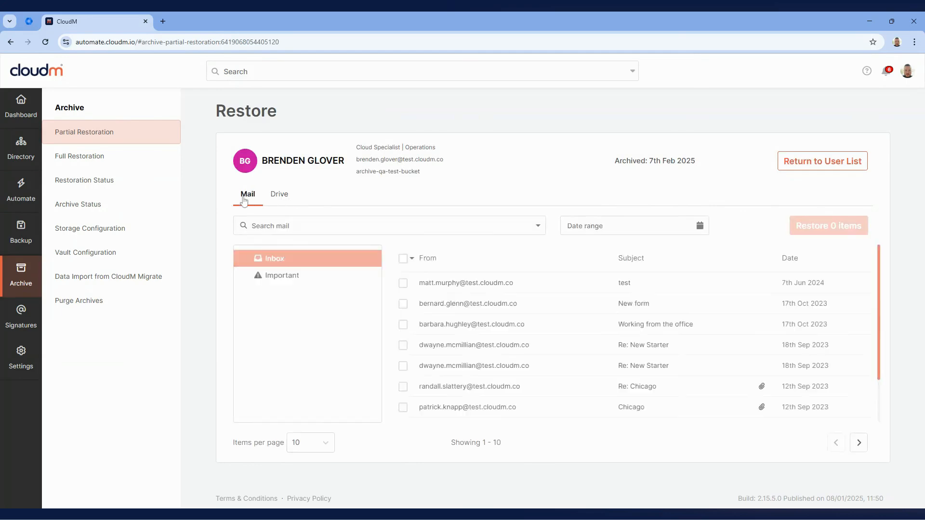
pyautogui.click(642, 226)
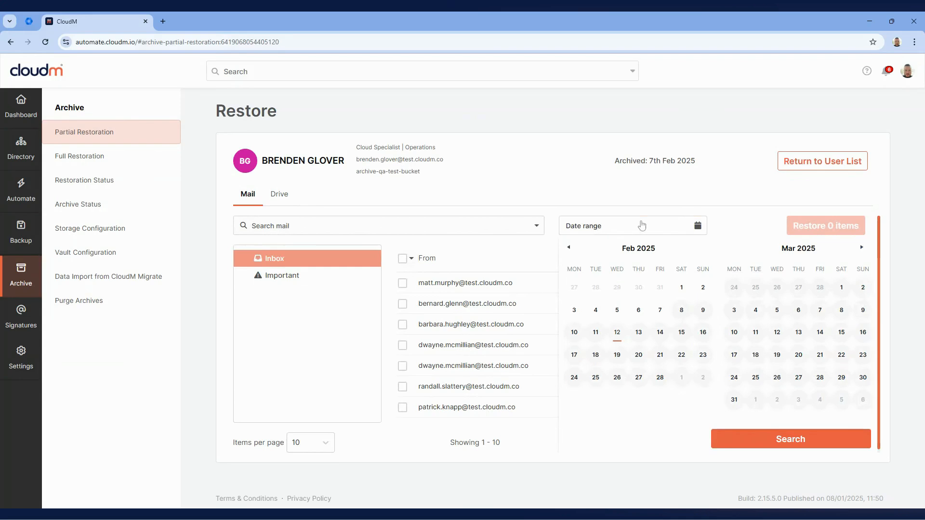
pyautogui.click(641, 226)
# - Select the first five archived inbox emails and start restoring them
pyautogui.click(403, 283)
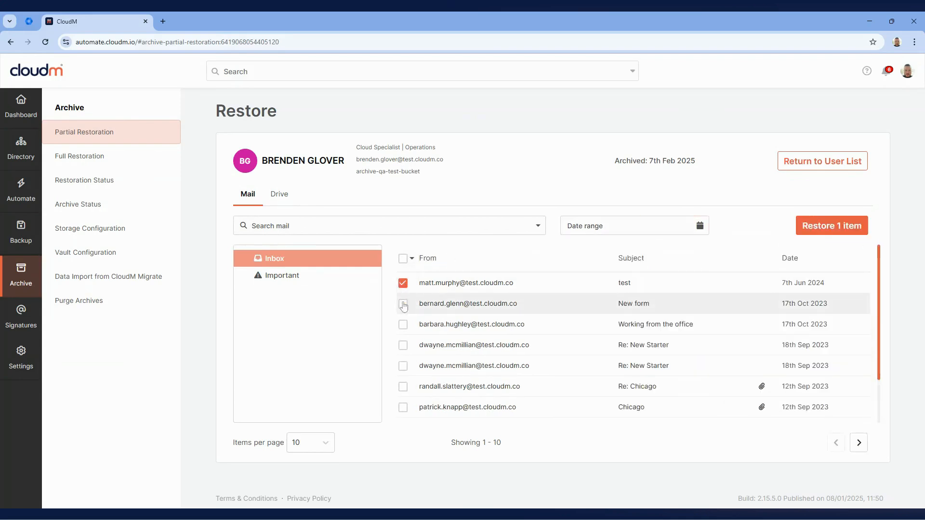
pyautogui.click(403, 304)
pyautogui.click(403, 324)
pyautogui.click(403, 345)
pyautogui.click(403, 365)
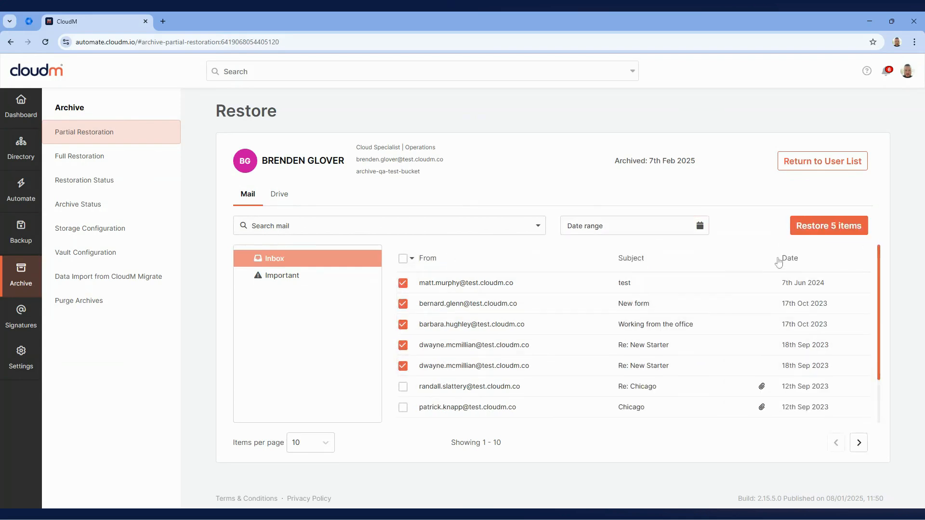
pyautogui.click(838, 236)
# - Examine the archived user's Drive contents and the title and file type filters of the drive search
pyautogui.click(280, 195)
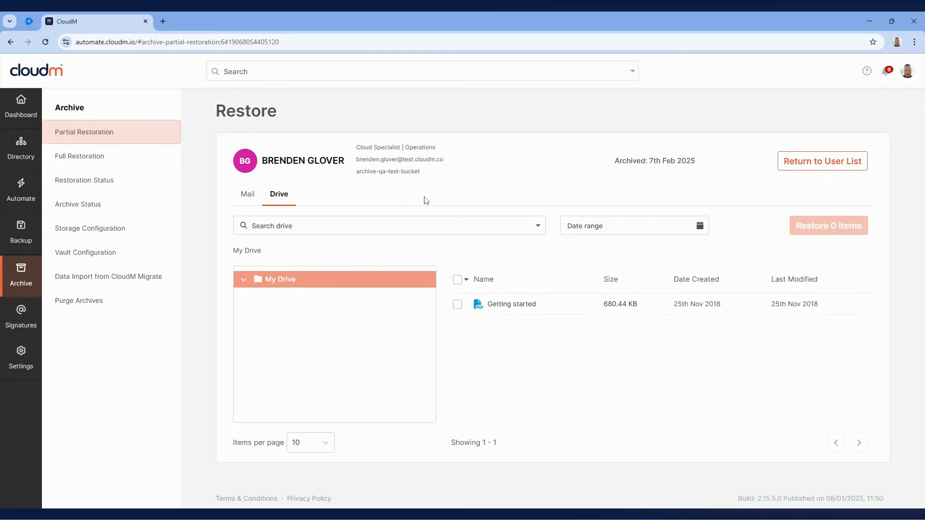
pyautogui.click(393, 226)
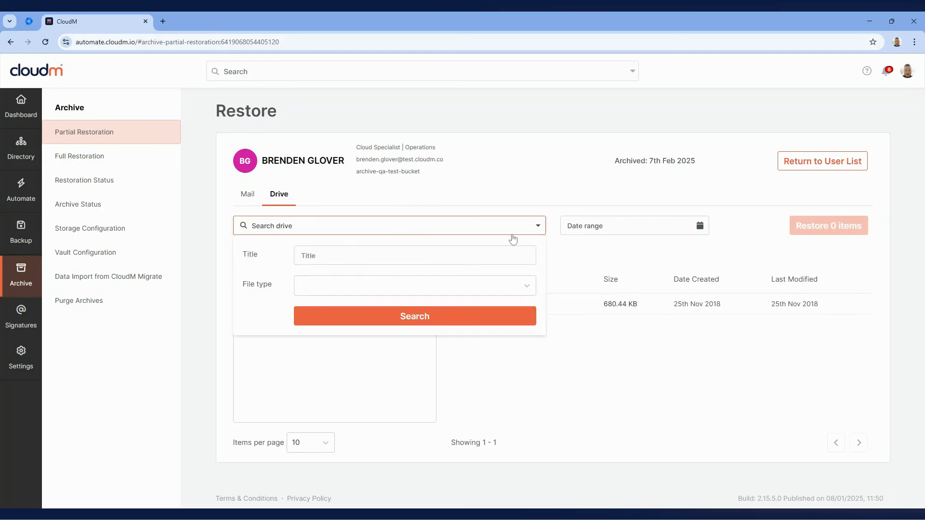
pyautogui.click(418, 250)
pyautogui.click(614, 233)
pyautogui.click(389, 232)
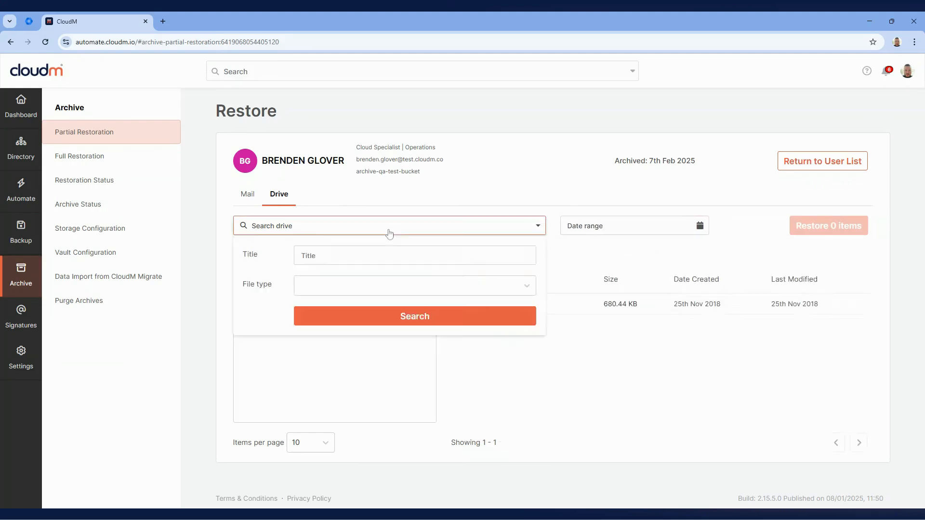
pyautogui.click(314, 286)
pyautogui.click(386, 208)
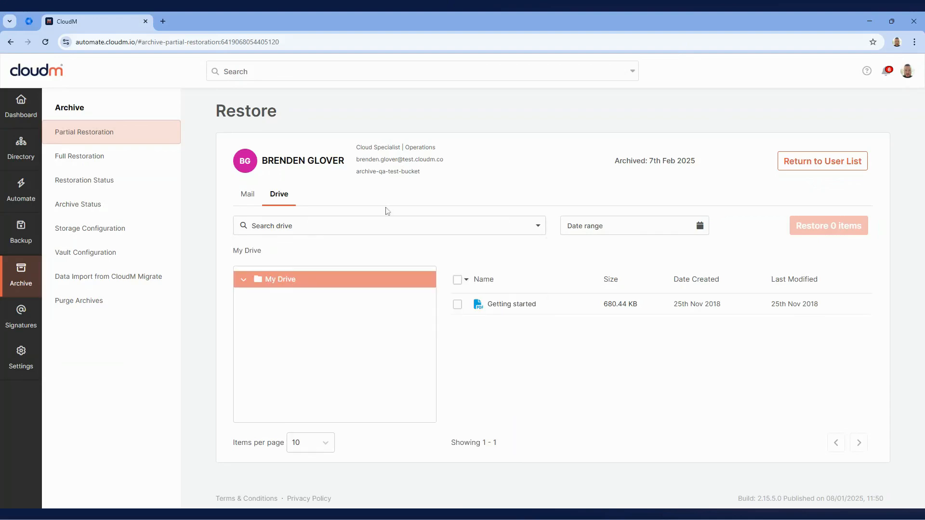
# - Select the archived Getting started file in My Drive and review its restore options for target user, folder name and file permissions
pyautogui.click(458, 305)
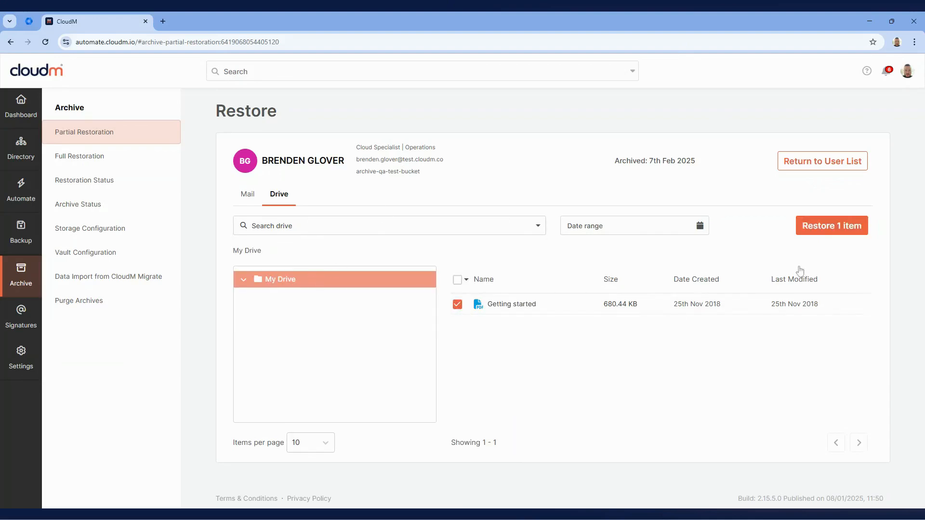
pyautogui.click(822, 229)
pyautogui.click(467, 158)
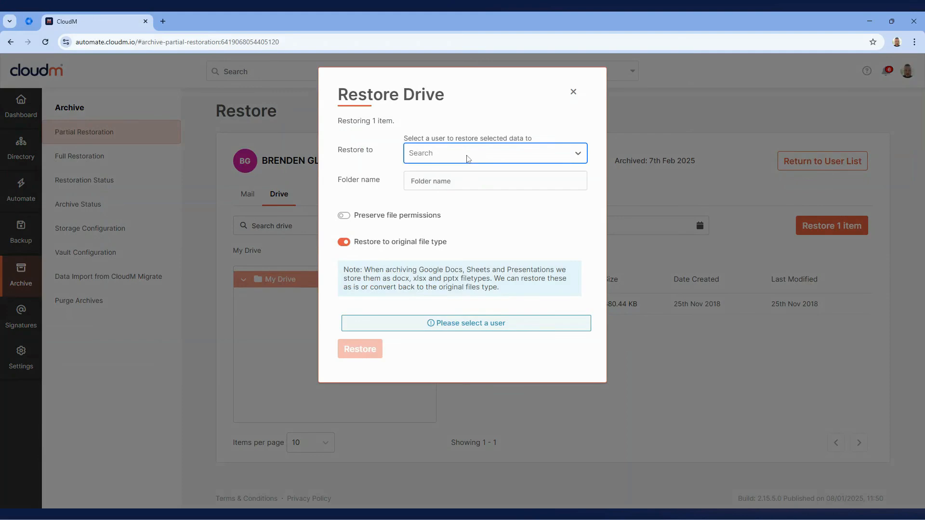
pyautogui.click(466, 181)
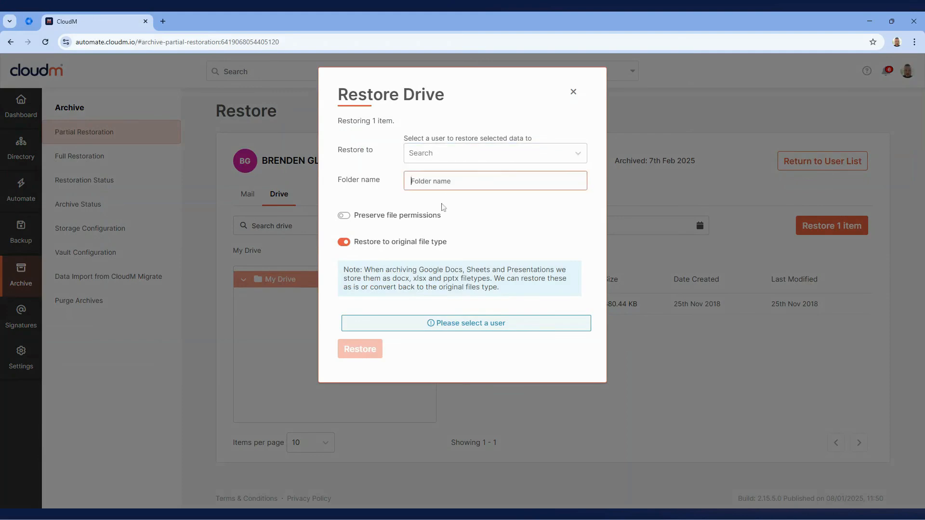
pyautogui.click(345, 216)
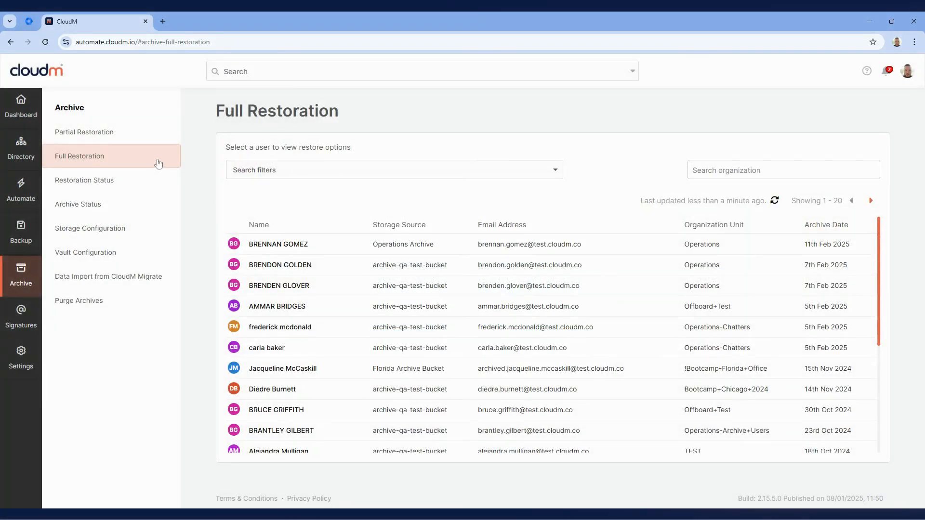
# - Check the Full Restoration search filters and organization list, and open the third archived user's full restore options
pyautogui.click(393, 177)
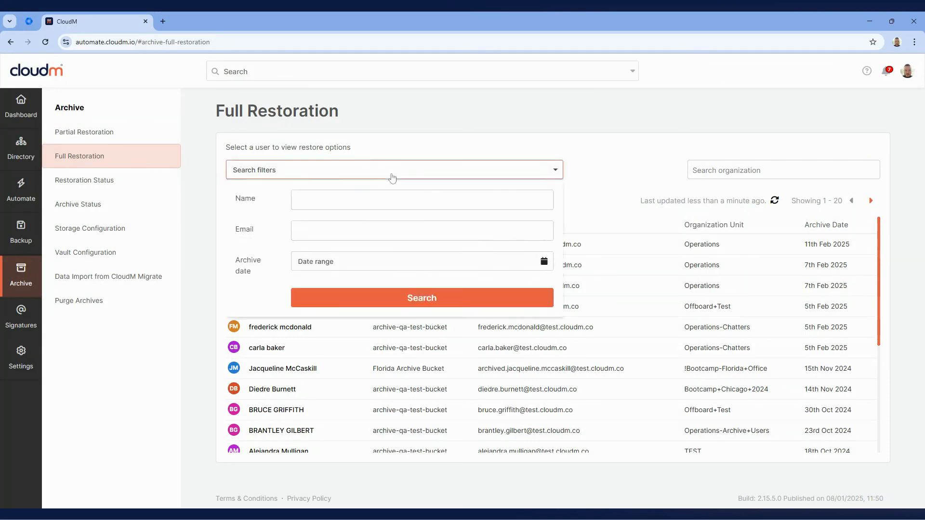
pyautogui.click(394, 176)
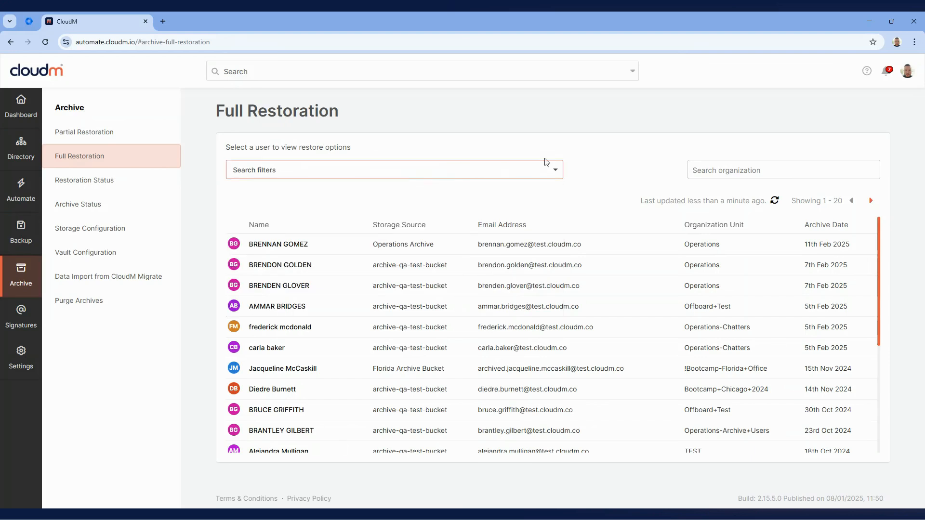
pyautogui.click(793, 169)
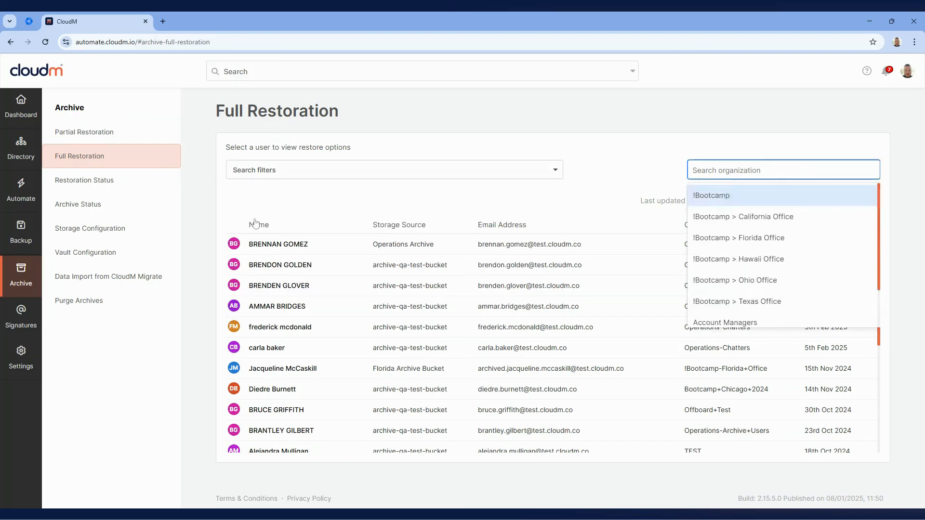
pyautogui.click(274, 282)
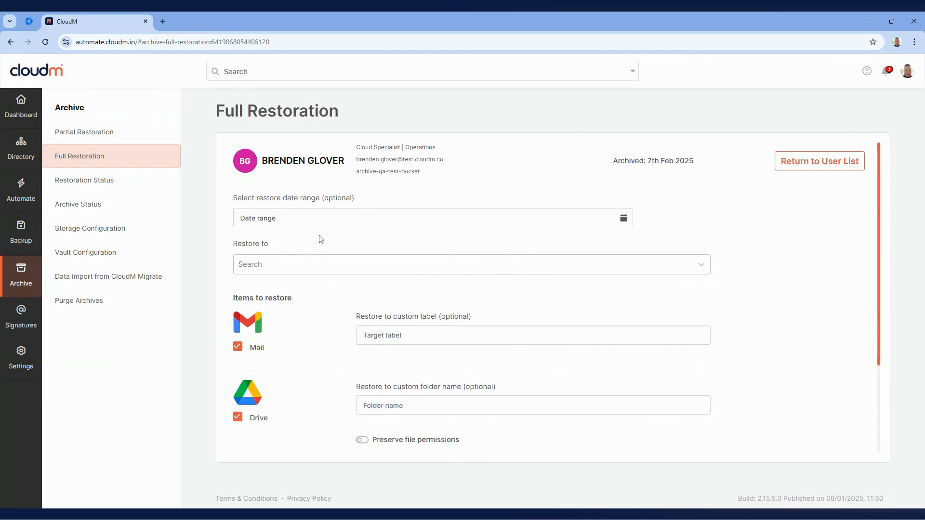
# - Examine the full restore settings for date range, target user, mail label, Drive folder name, file permissions and original file type
pyautogui.scroll(-1, 282, 323)
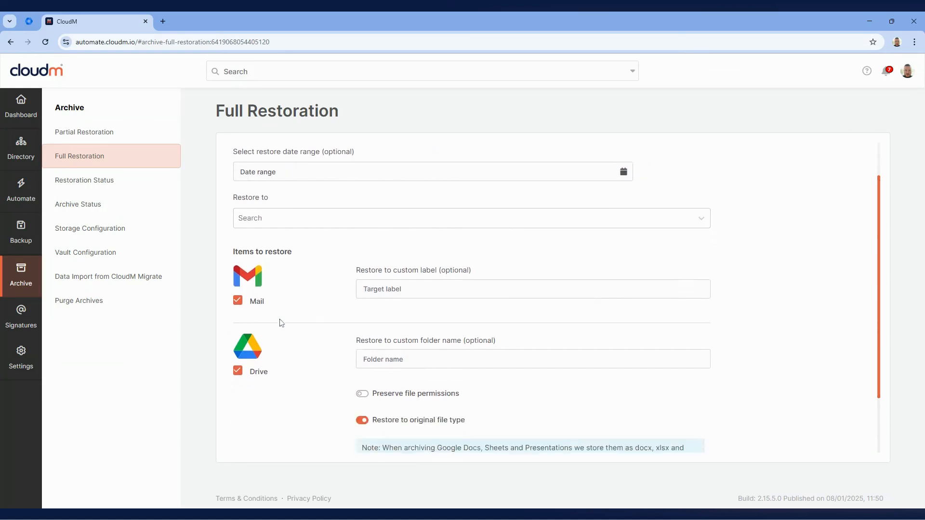
pyautogui.scroll(1, 285, 321)
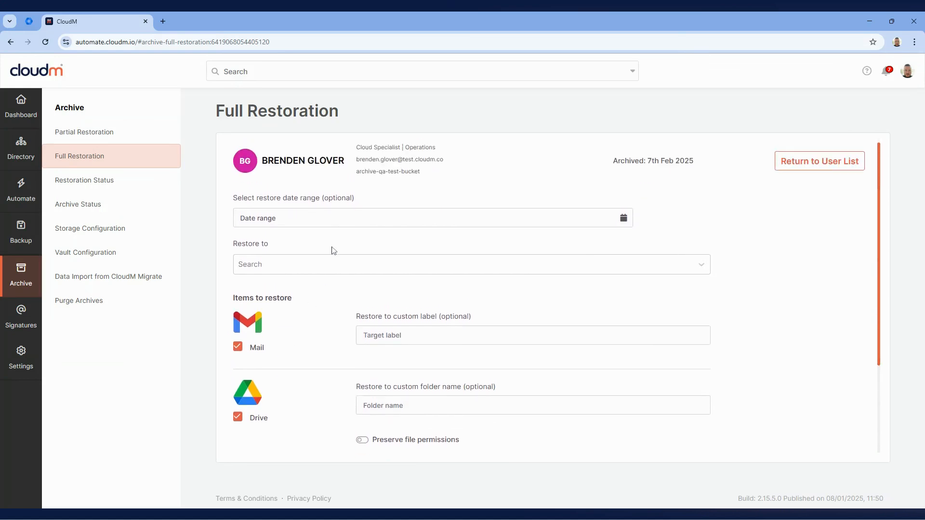
pyautogui.click(336, 266)
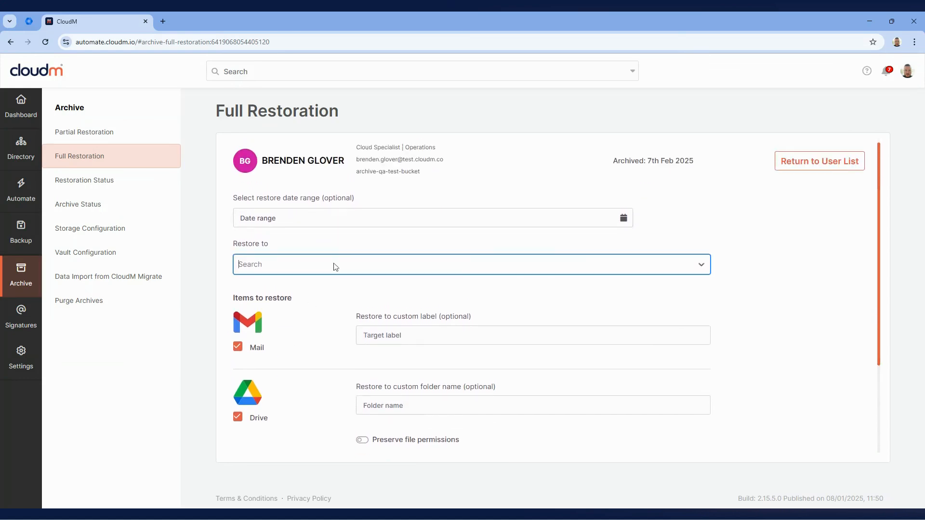
pyautogui.scroll(-2, 330, 299)
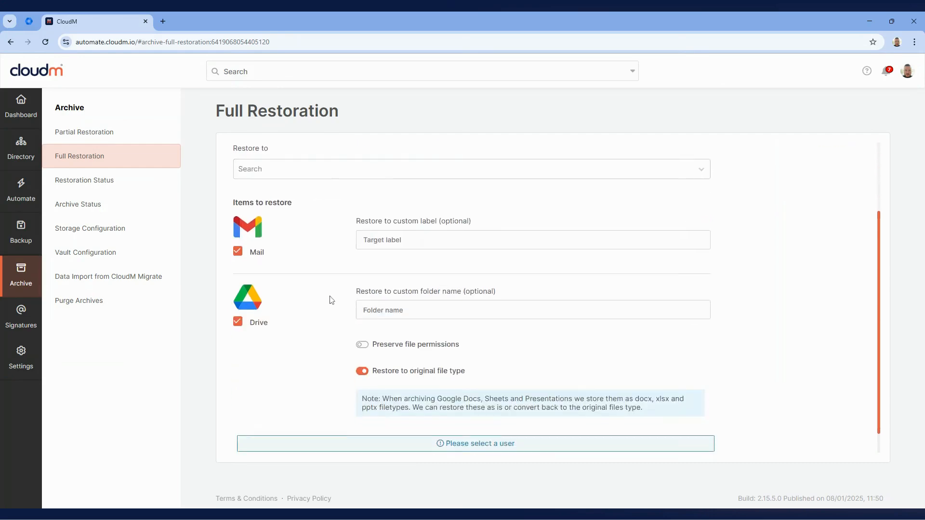
pyautogui.click(460, 239)
pyautogui.click(422, 310)
pyautogui.click(365, 346)
pyautogui.click(366, 346)
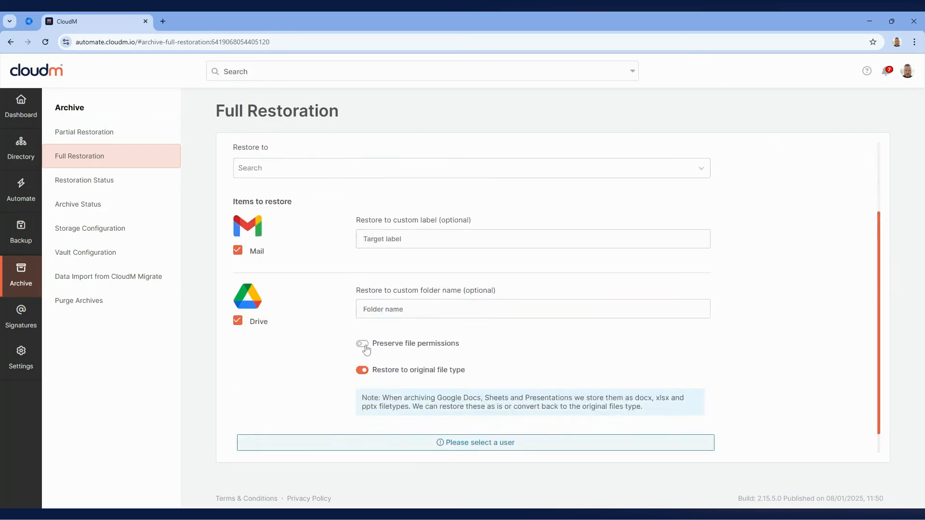
pyautogui.click(362, 372)
pyautogui.click(362, 373)
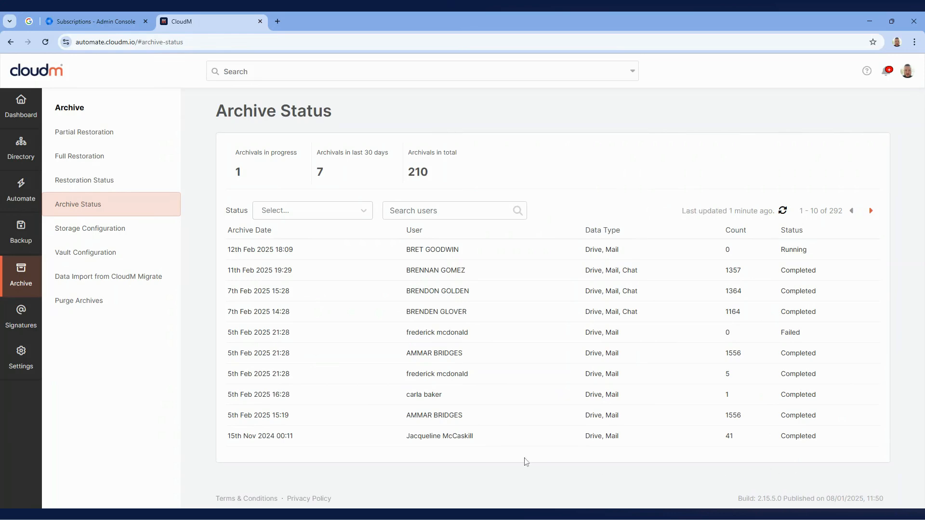
# - Filter the archive status list to Failed and inspect the errors of the 17th Feb 2023 09:14 archival
pyautogui.click(324, 210)
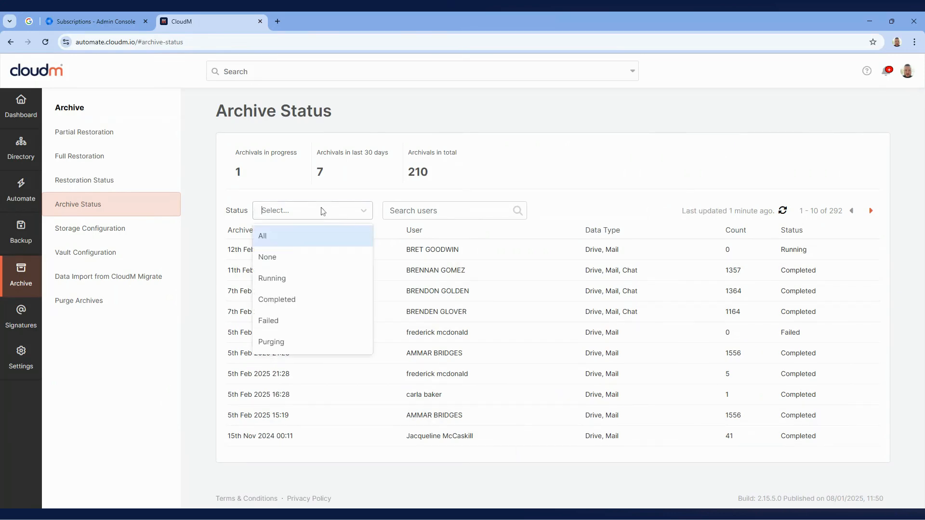
pyautogui.click(285, 322)
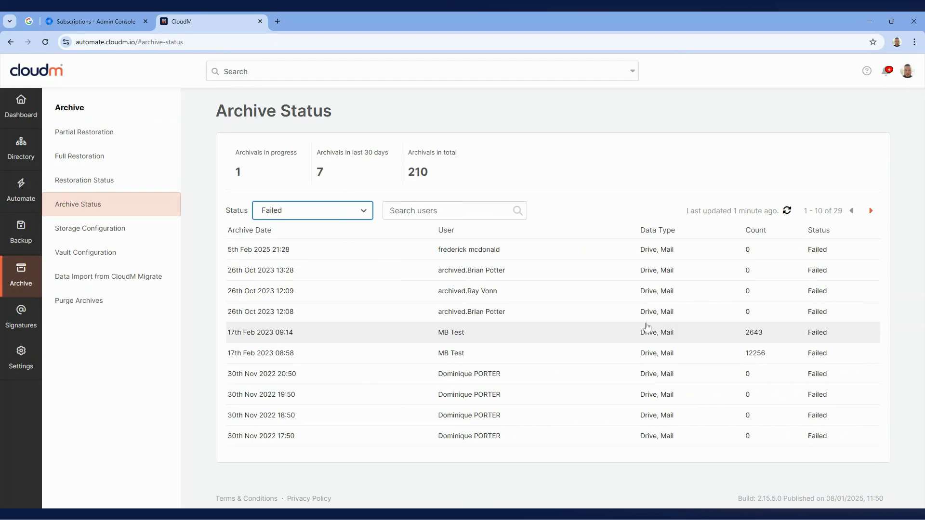
pyautogui.click(764, 333)
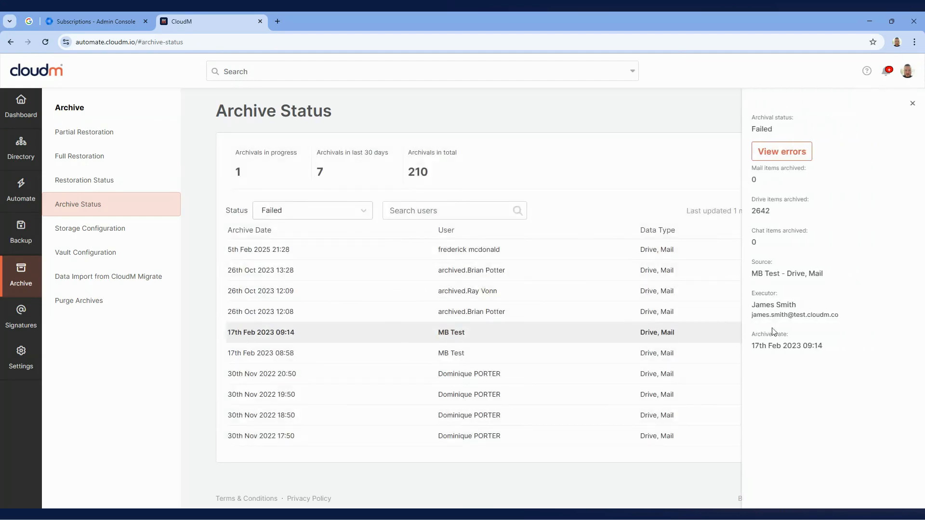
pyautogui.click(782, 153)
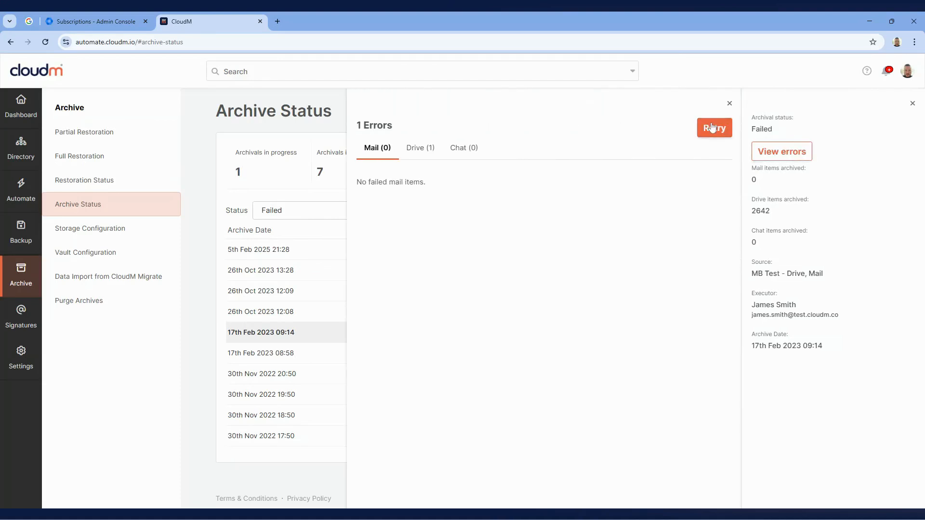
pyautogui.click(729, 103)
pyautogui.click(911, 104)
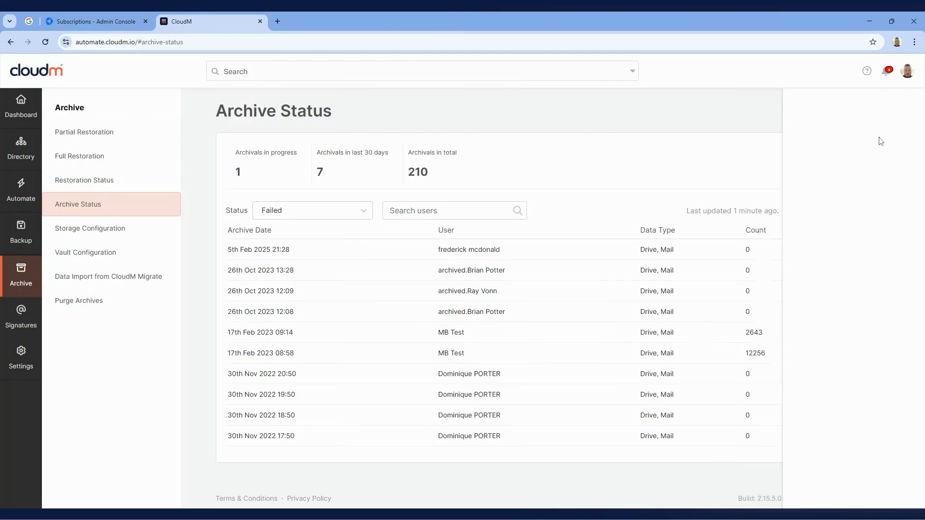
# - Set the archive status filter back to All
pyautogui.click(303, 217)
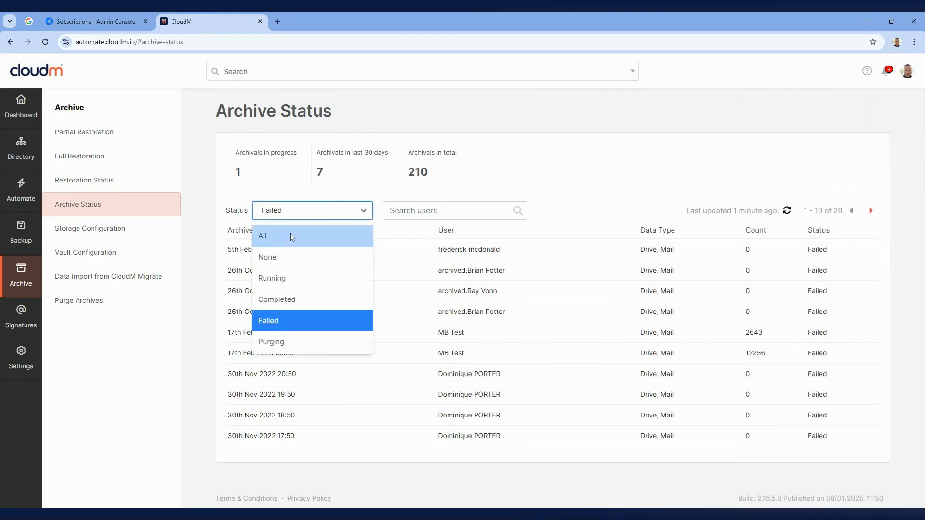
pyautogui.click(290, 235)
pyautogui.click(471, 255)
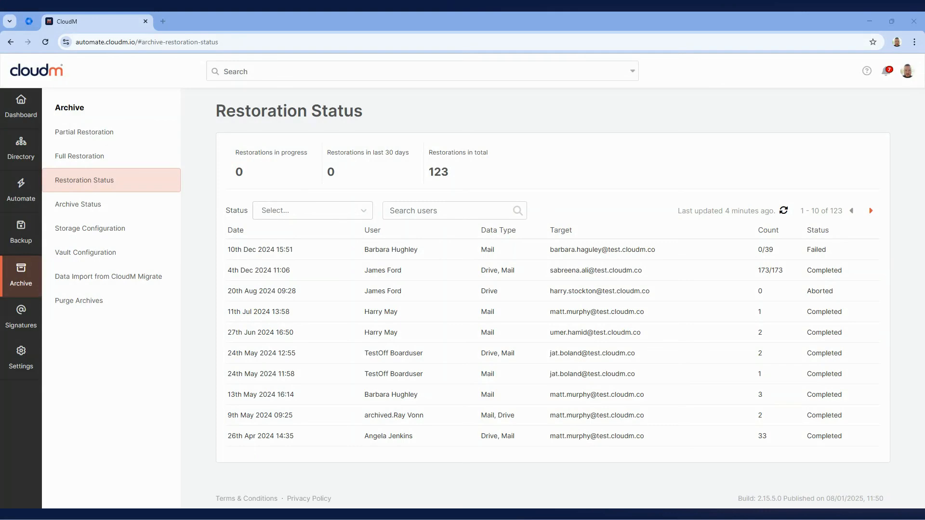
# - Check the restoration status filter and user search, and view the errors of the 10th Dec 2024 15:51 restoration
pyautogui.click(363, 212)
pyautogui.click(363, 213)
pyautogui.click(391, 210)
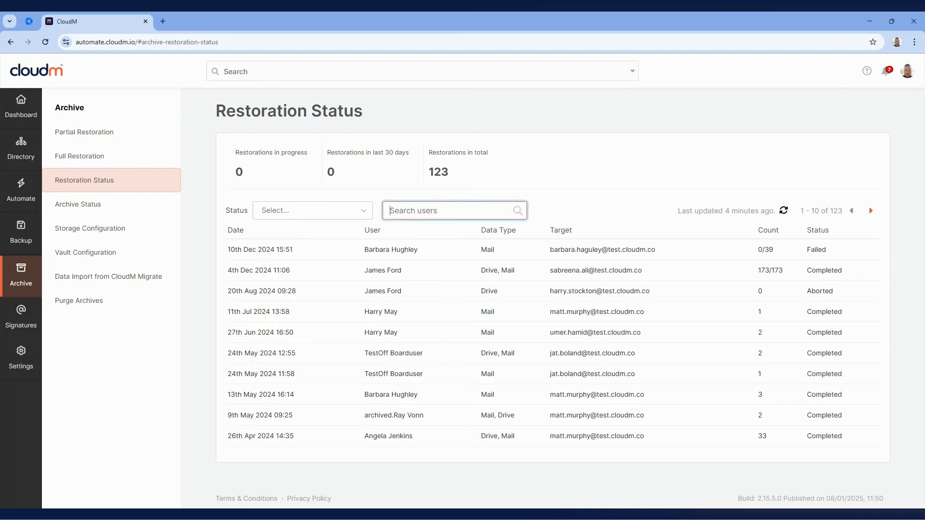
pyautogui.click(554, 219)
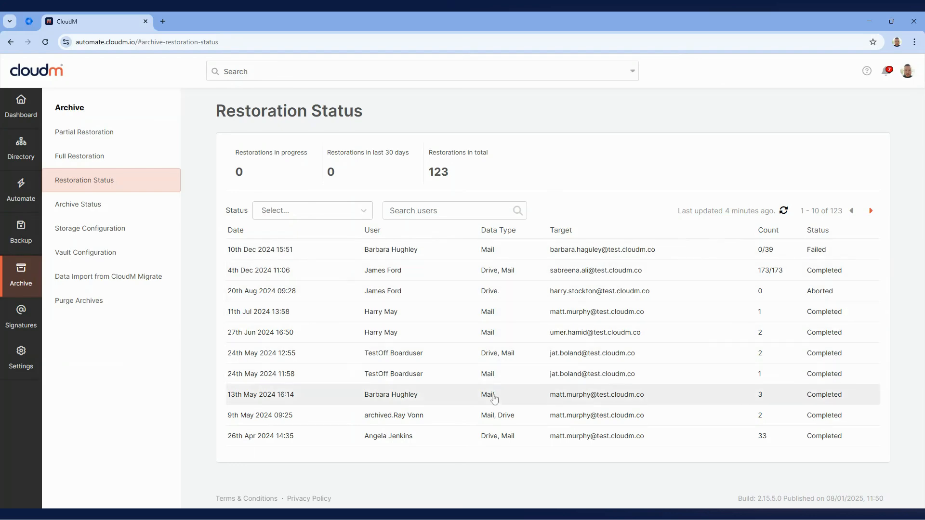
pyautogui.click(848, 256)
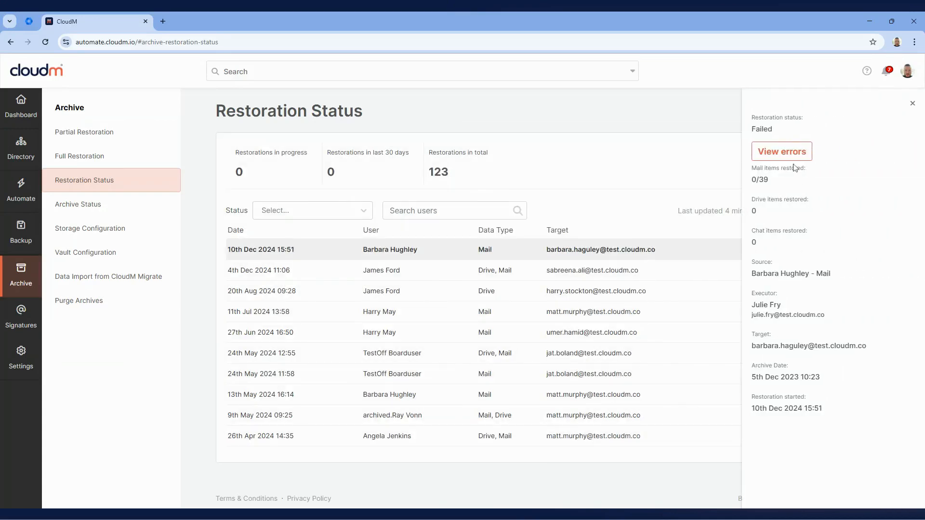
pyautogui.click(794, 161)
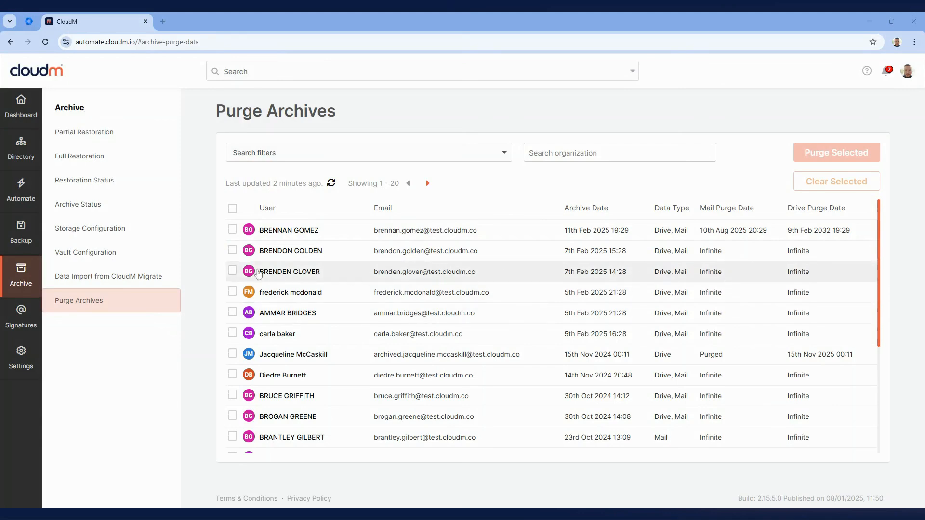
# - Select the third listed user's archive for purging, mark Mail & Chat and Drive, and leave without purging
pyautogui.click(233, 270)
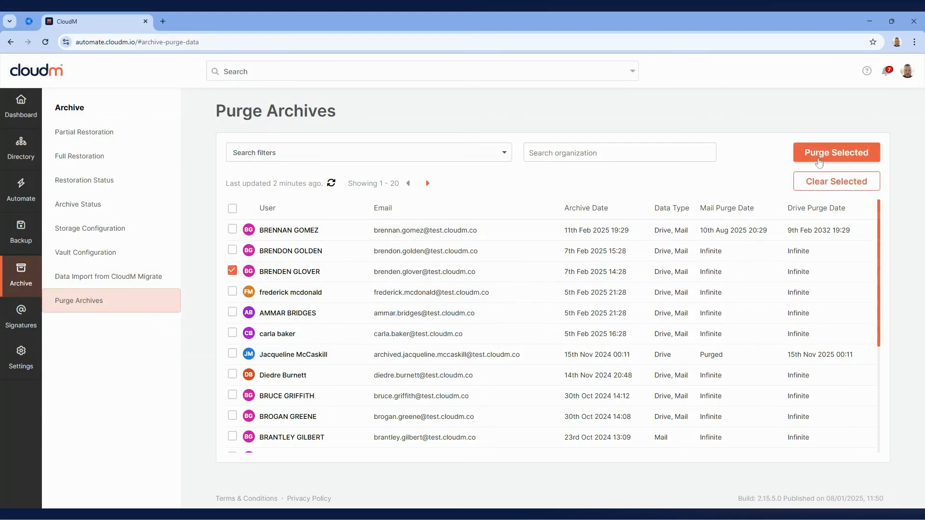
pyautogui.click(837, 152)
pyautogui.click(396, 173)
pyautogui.click(504, 172)
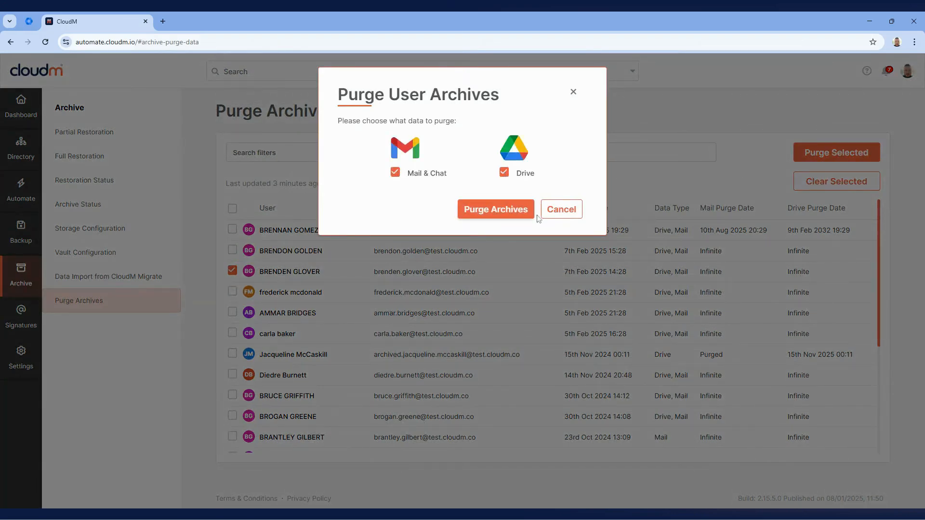
pyautogui.click(549, 211)
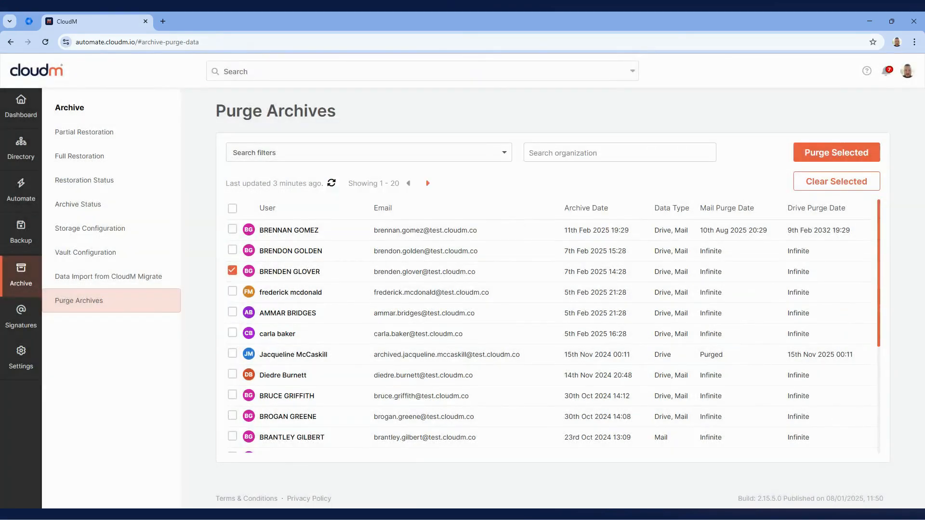